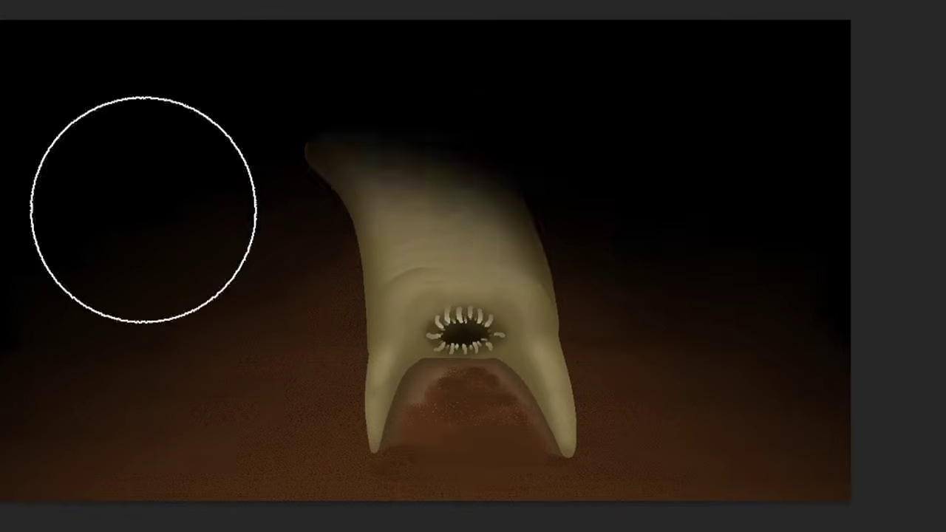
{"action": "left_click_drag", "start_coordinate": [144, 221], "coordinate": [855, 338]}
{"action": "key", "text": "ctrl+z"}
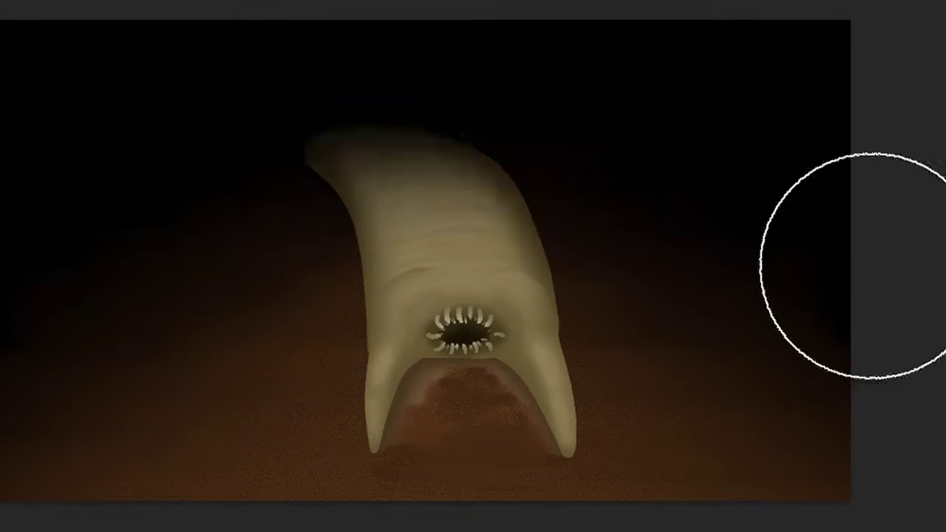
{"action": "left_click_drag", "start_coordinate": [222, 244], "coordinate": [813, 266]}
{"action": "key", "text": "ctrl+z"}
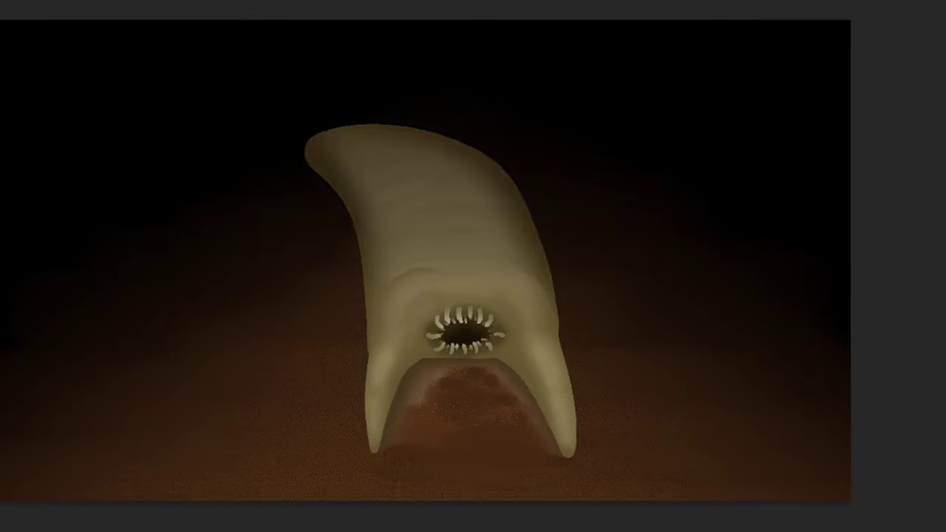
{"action": "left_click_drag", "start_coordinate": [214, 211], "coordinate": [691, 145]}
{"action": "key", "text": "ctrl+z"}
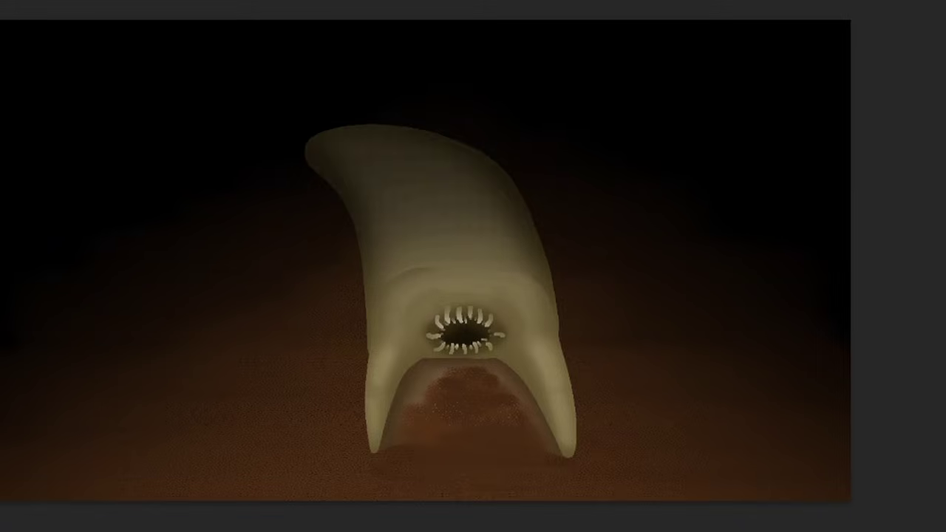
{"action": "left_click_drag", "start_coordinate": [355, 159], "coordinate": [773, 201]}
{"action": "key", "text": "ctrl+z"}
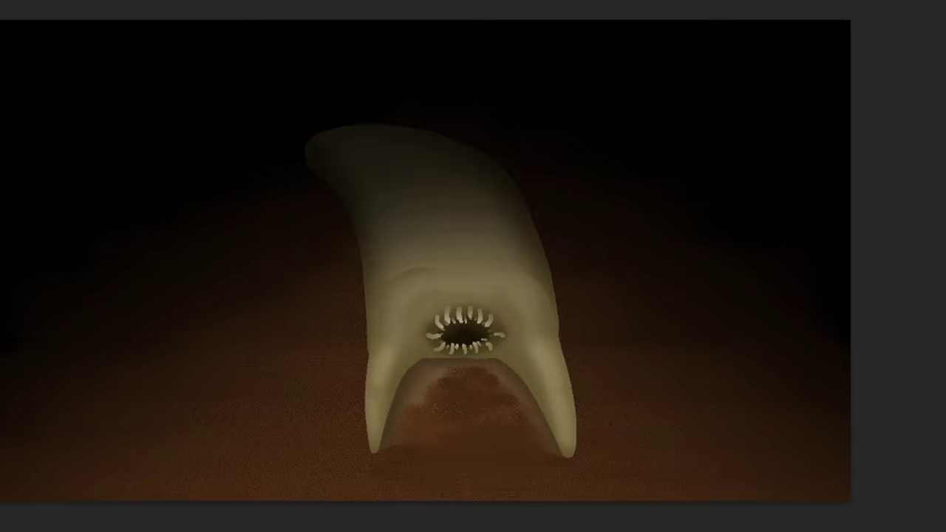
{"action": "left_click_drag", "start_coordinate": [222, 170], "coordinate": [481, 148]}
{"action": "key", "text": "ctrl+z"}
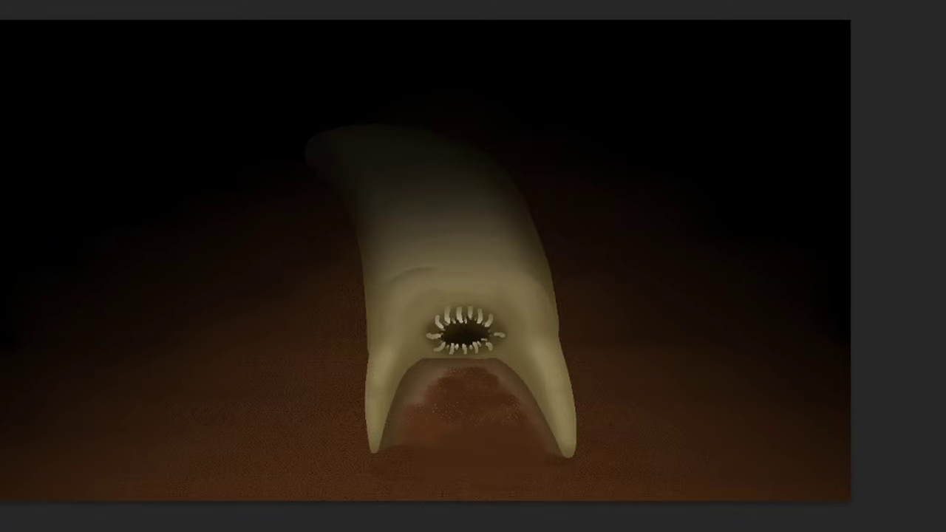